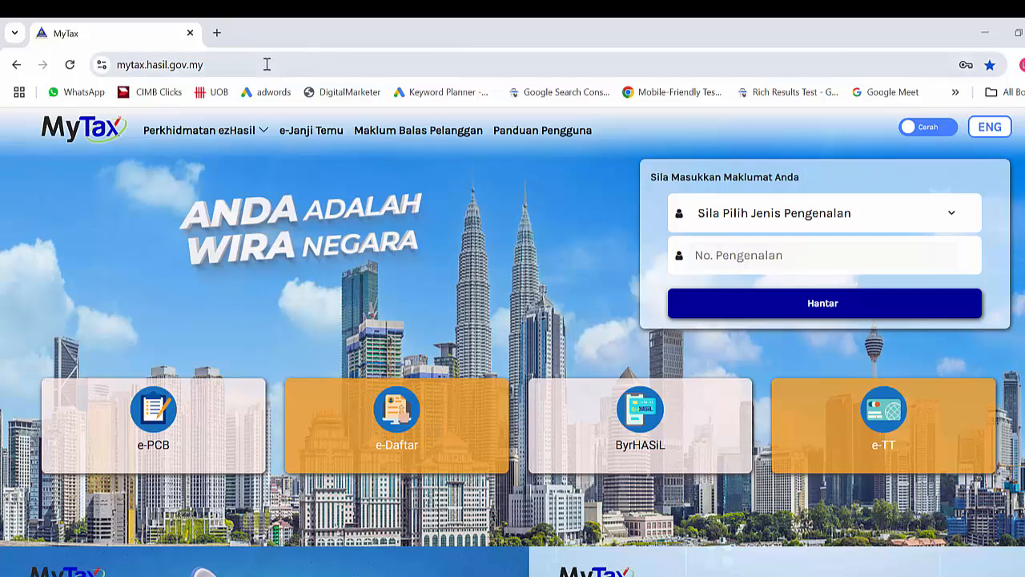
# Sign in to MyTax with identity card number as the ID type, then enter the account password.
pyautogui.click(265, 64)
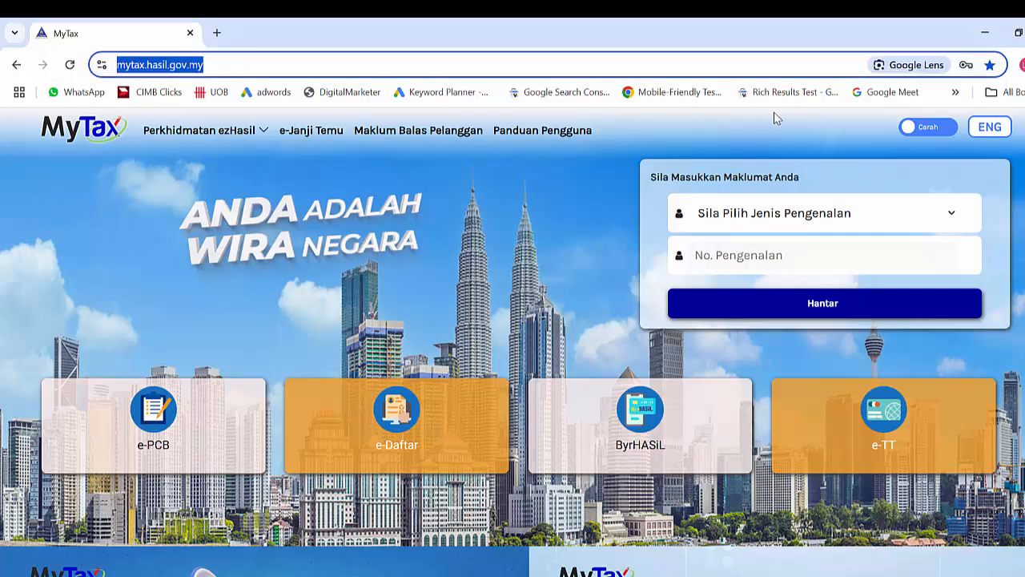
pyautogui.click(949, 214)
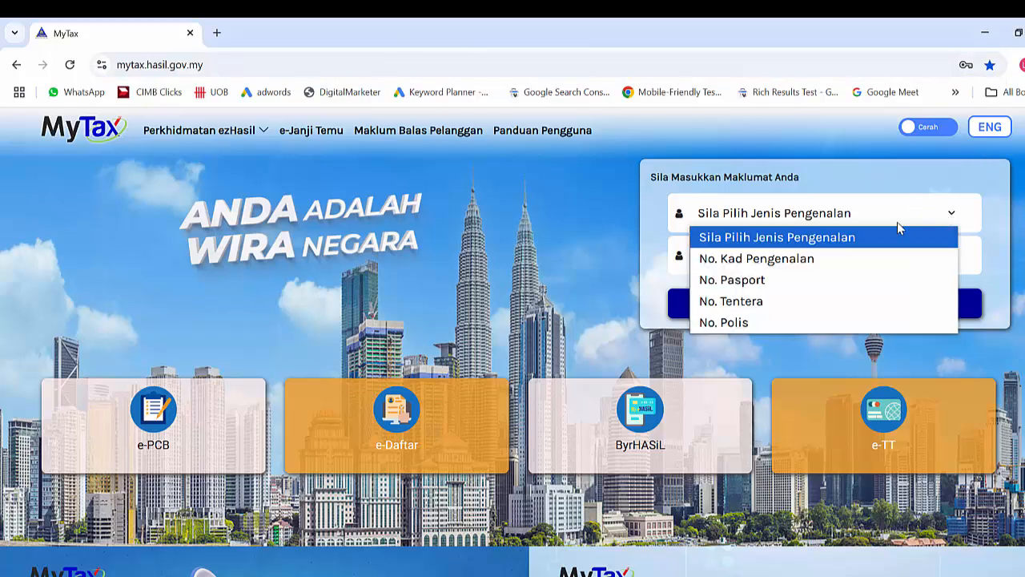
pyautogui.click(836, 259)
pyautogui.click(788, 253)
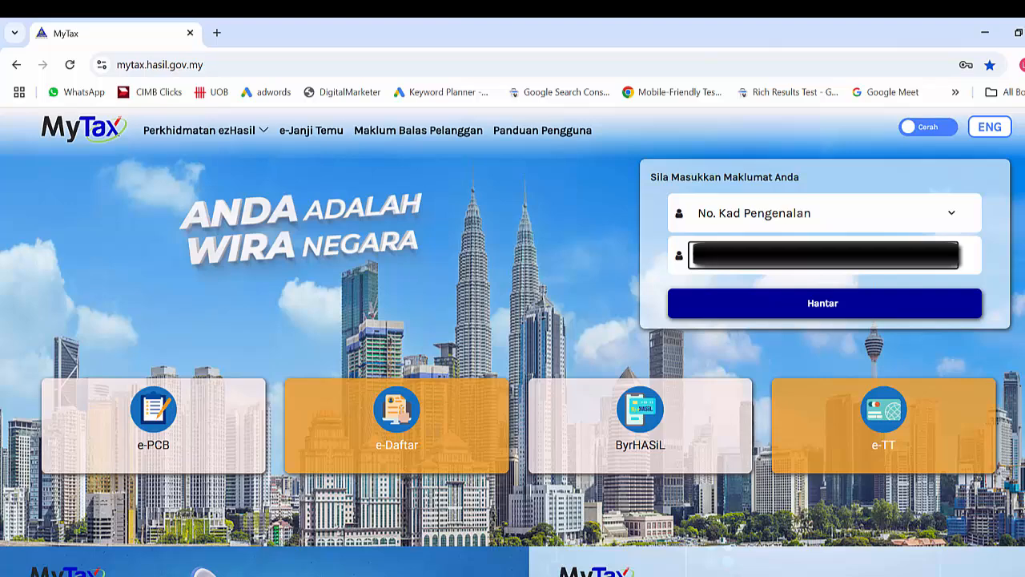
pyautogui.click(809, 304)
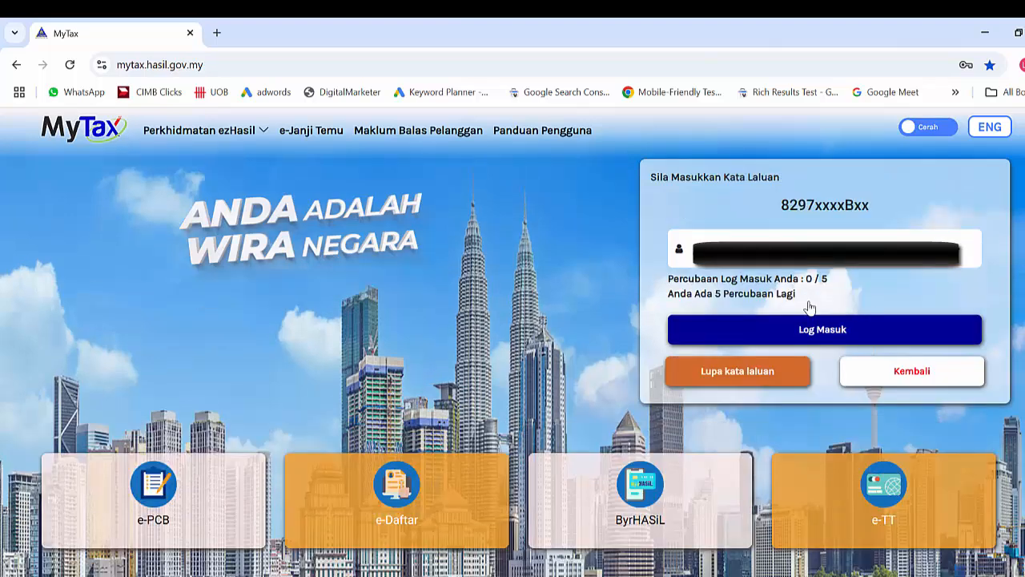
pyautogui.click(781, 248)
pyautogui.write('********')
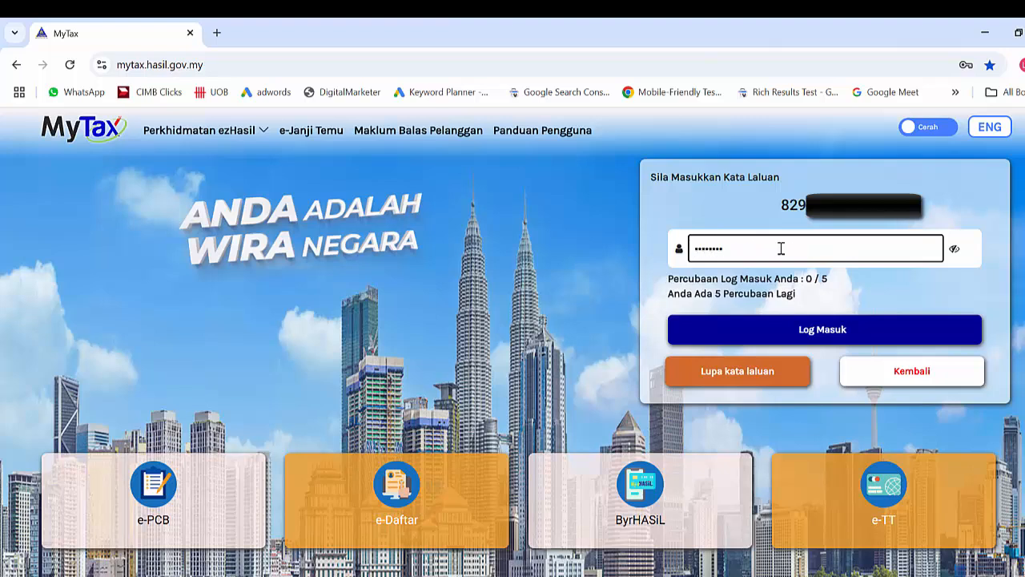
pyautogui.write('***')
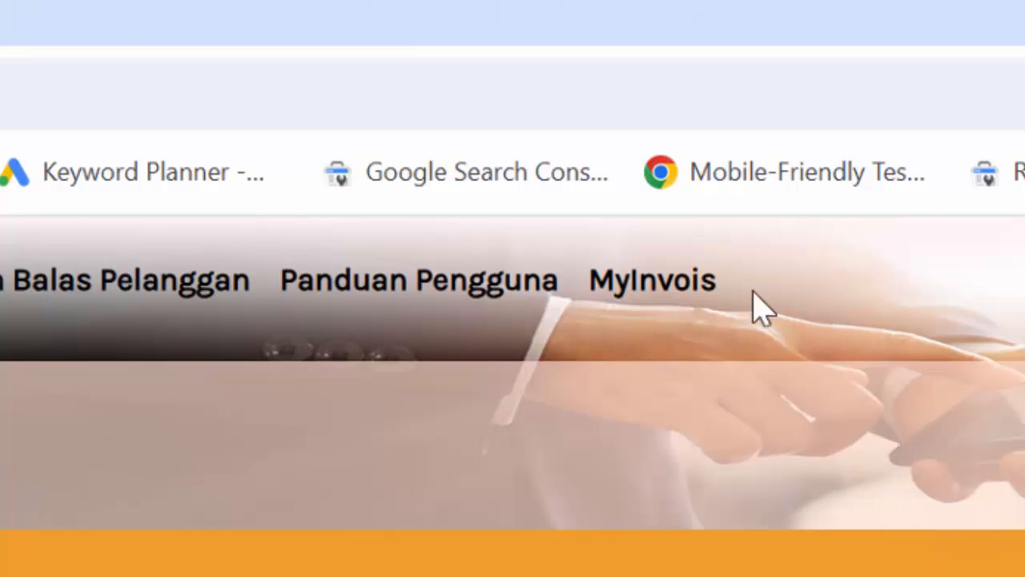
# Go to MyInvois and select ACE SOFTWARE SDN BERHAD as the taxpayer.
pyautogui.click(671, 293)
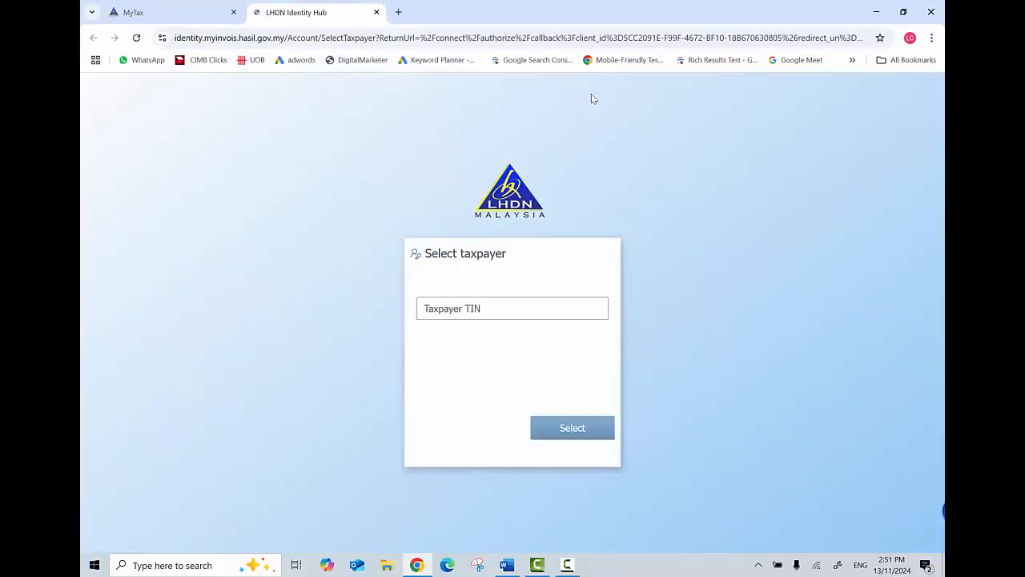
pyautogui.click(511, 307)
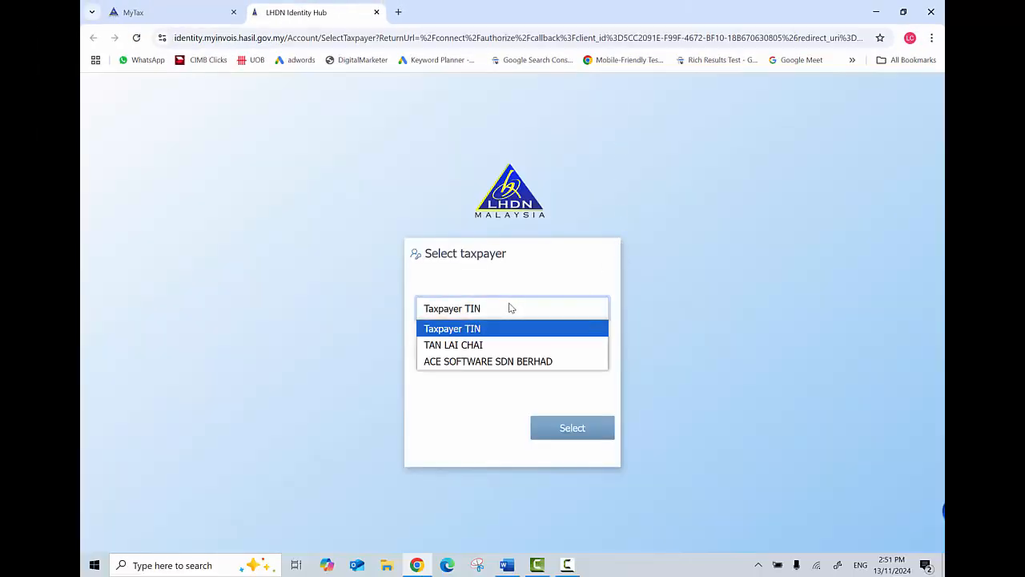
pyautogui.click(537, 362)
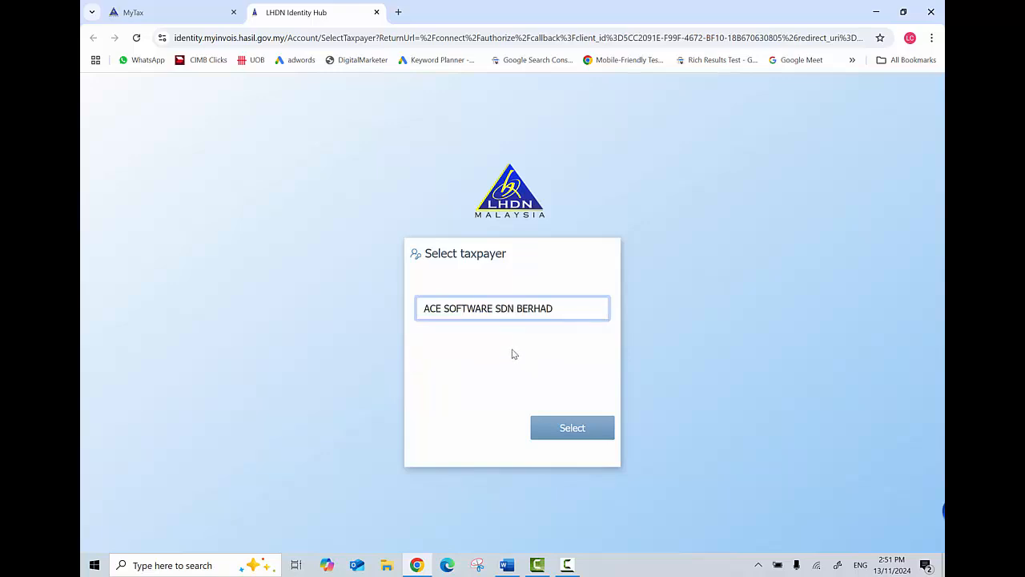
pyautogui.click(573, 434)
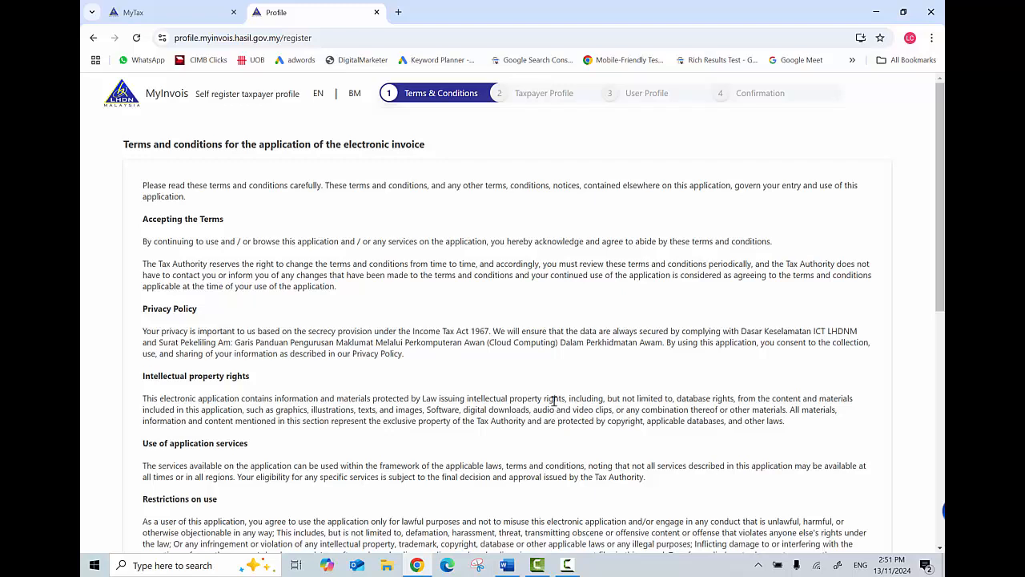
# Scroll through the e-invoice terms, accept them, and continue to the taxpayer profile form.
pyautogui.scroll(-3, 553, 400)
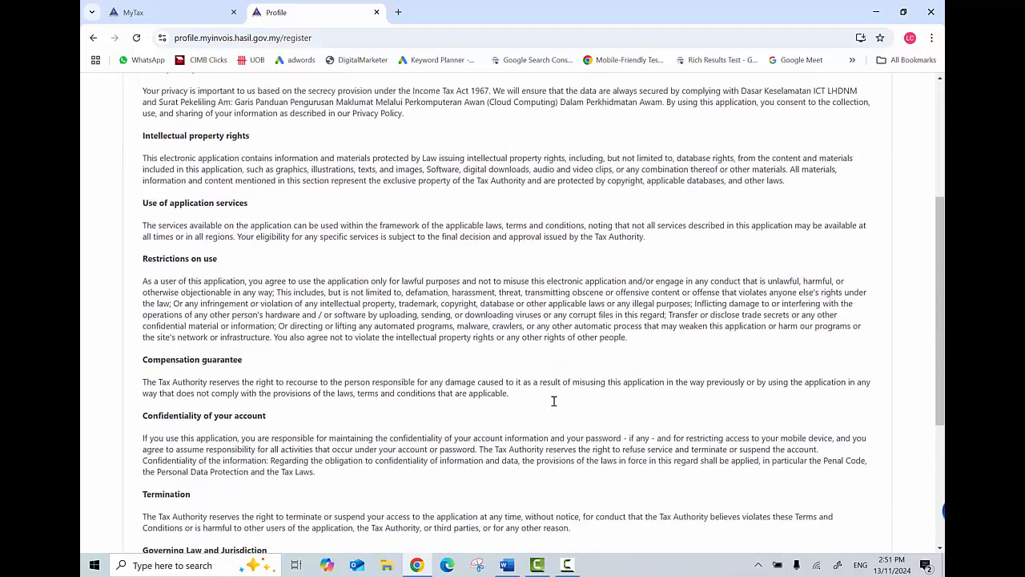
pyautogui.scroll(-2, 553, 400)
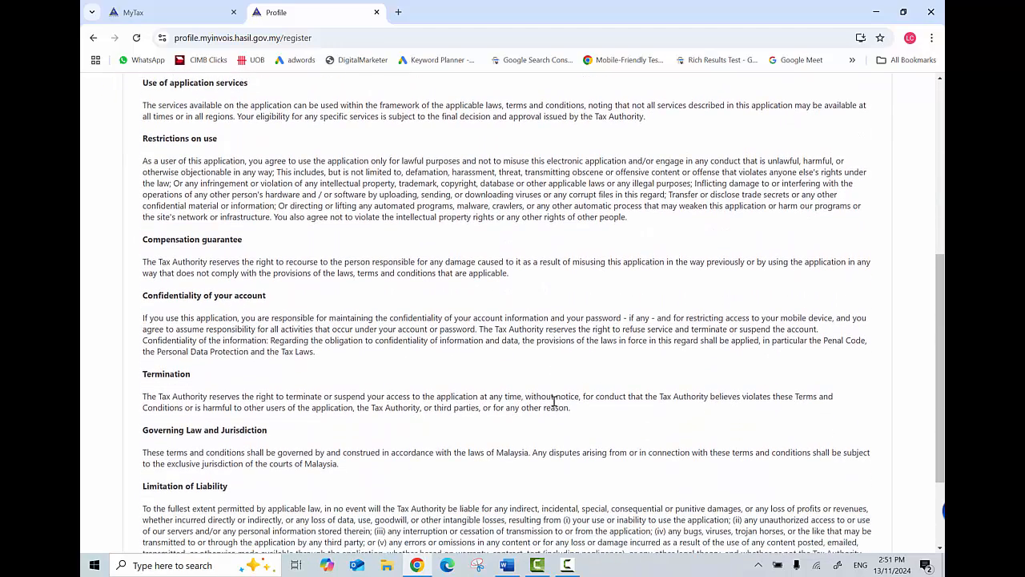
pyautogui.scroll(-1, 553, 400)
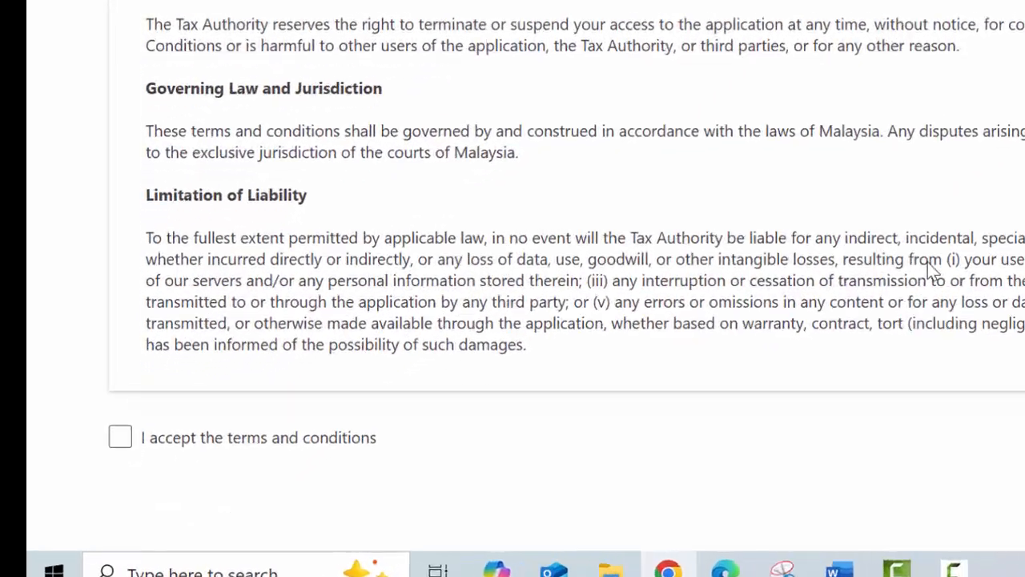
pyautogui.scroll(-1, 561, 212)
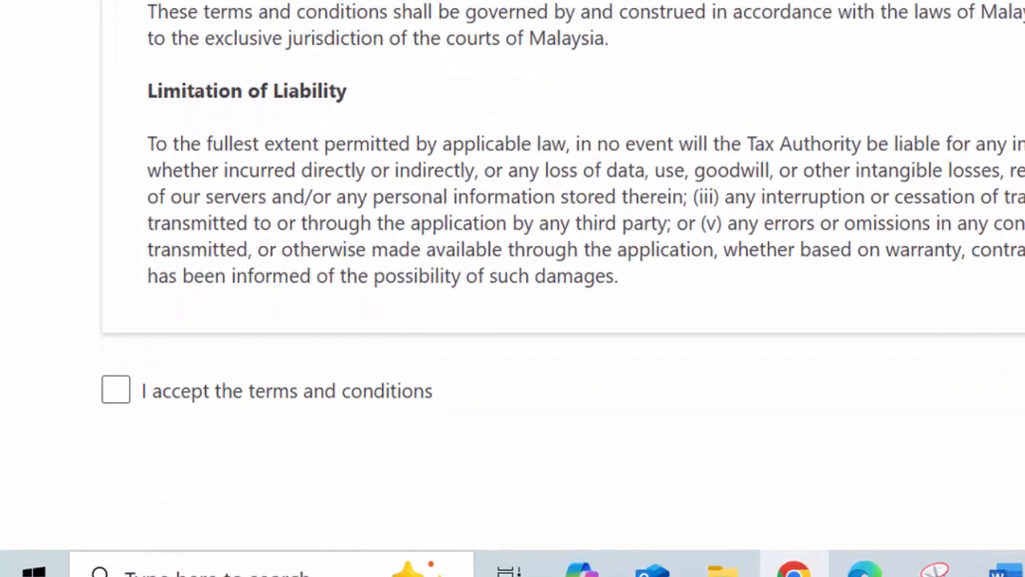
pyautogui.click(116, 390)
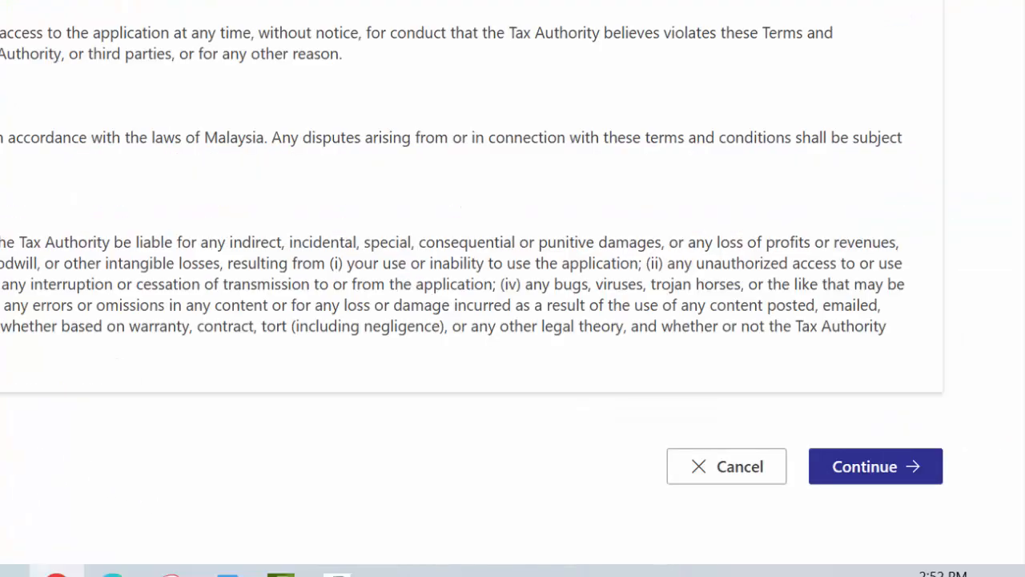
pyautogui.click(877, 479)
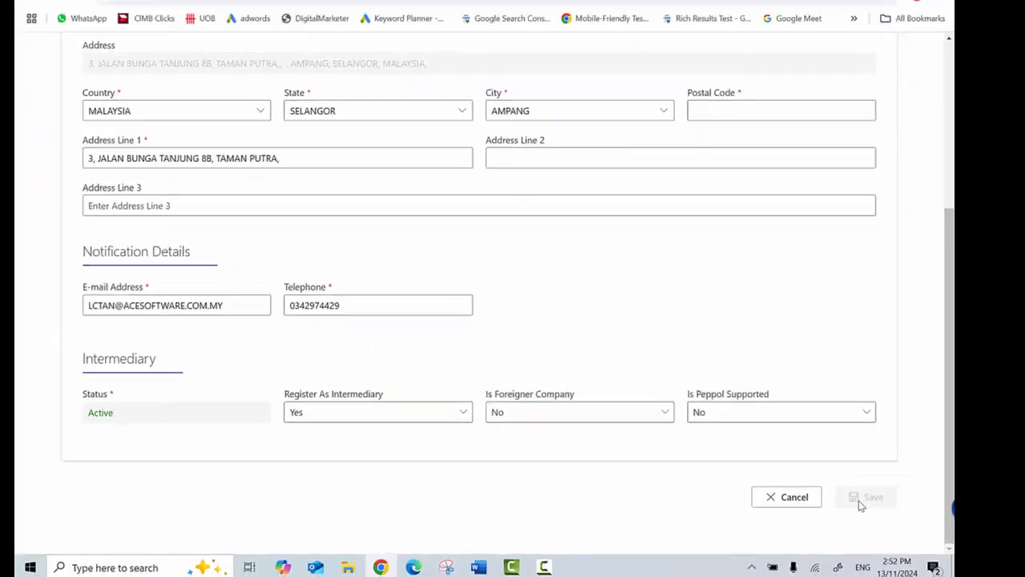
# Set the default notification language to English and the postal code to 68000.
pyautogui.scroll(2, 362, 258)
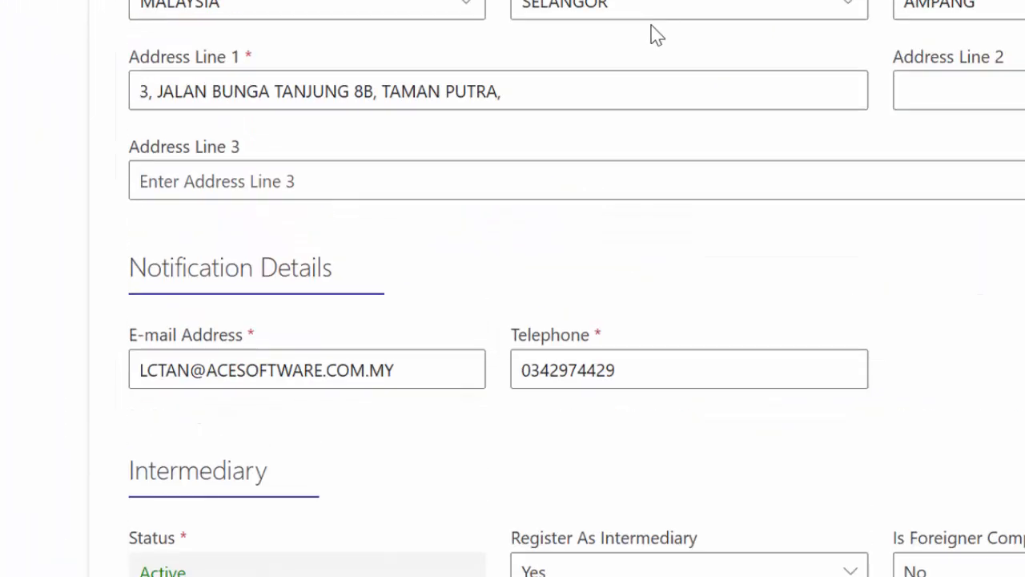
pyautogui.scroll(3, 656, 35)
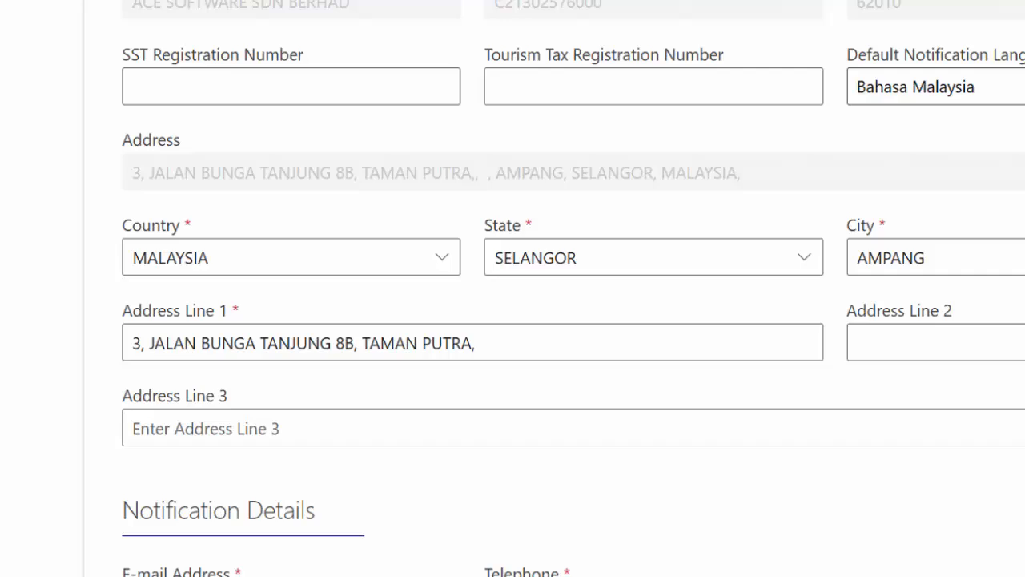
pyautogui.click(961, 87)
pyautogui.click(961, 132)
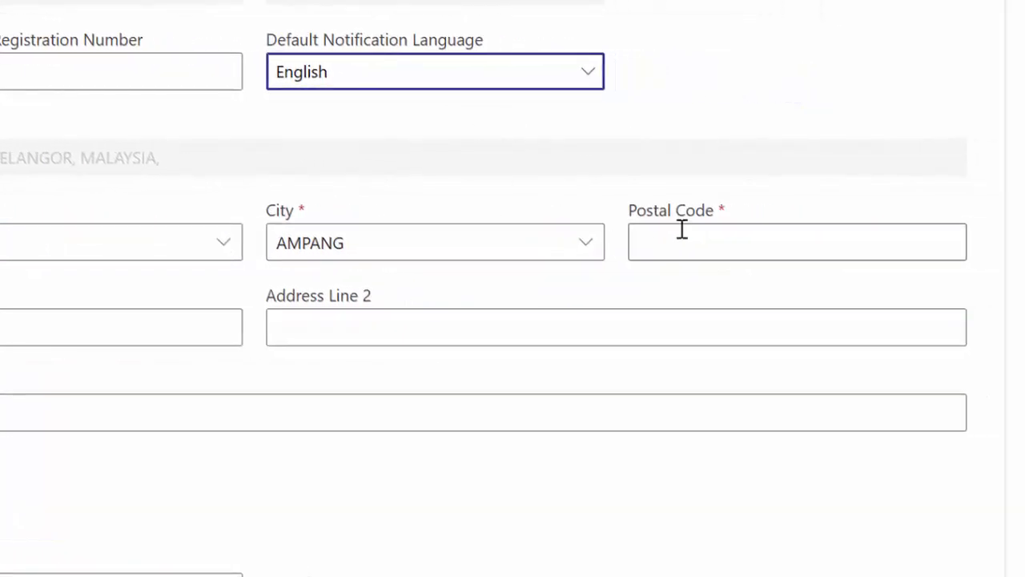
pyautogui.click(682, 237)
pyautogui.write('68')
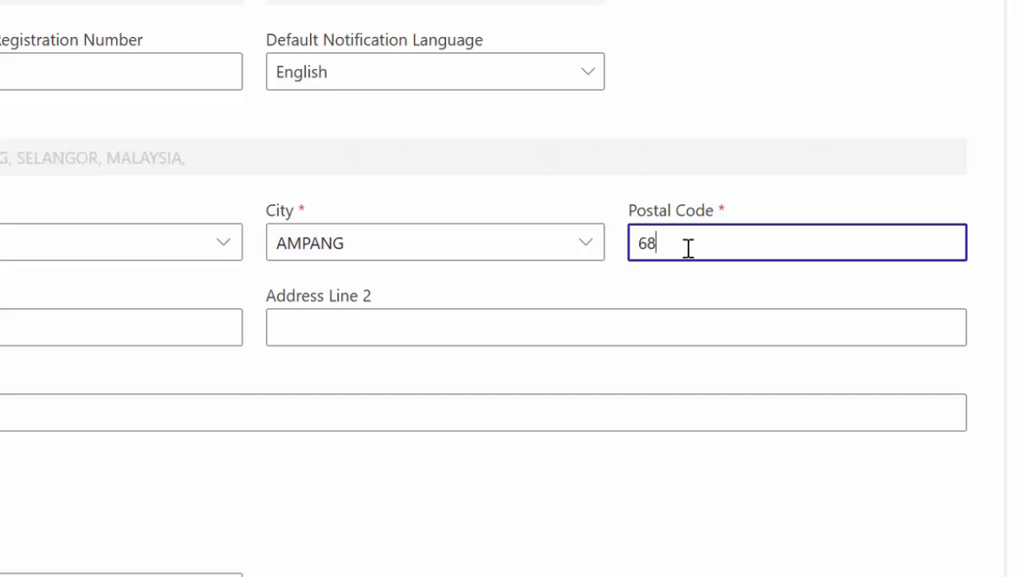
pyautogui.write('000')
pyautogui.press('Tab')
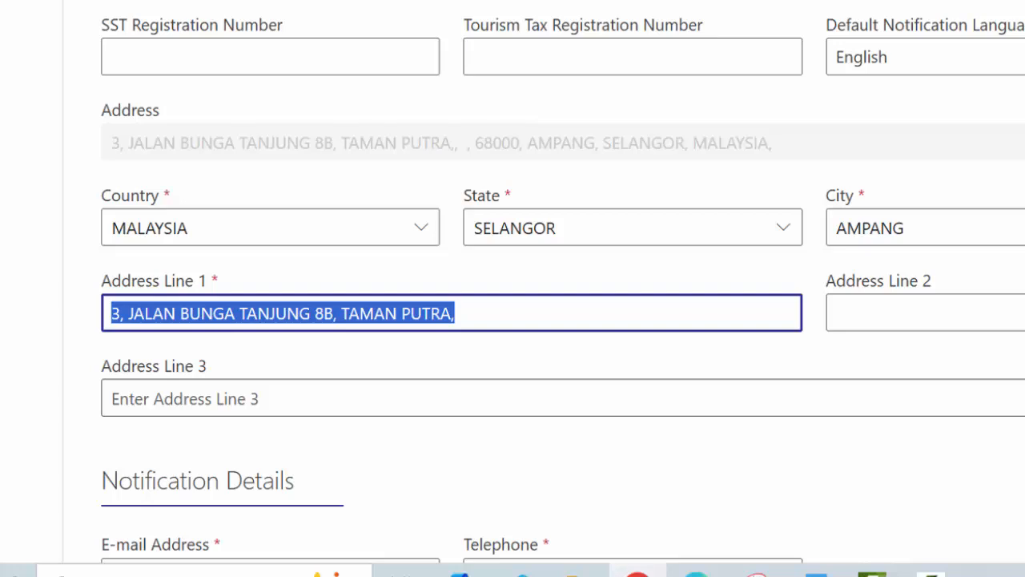
# Review the remaining taxpayer profile fields and save the profile.
pyautogui.scroll(-1, 512, 288)
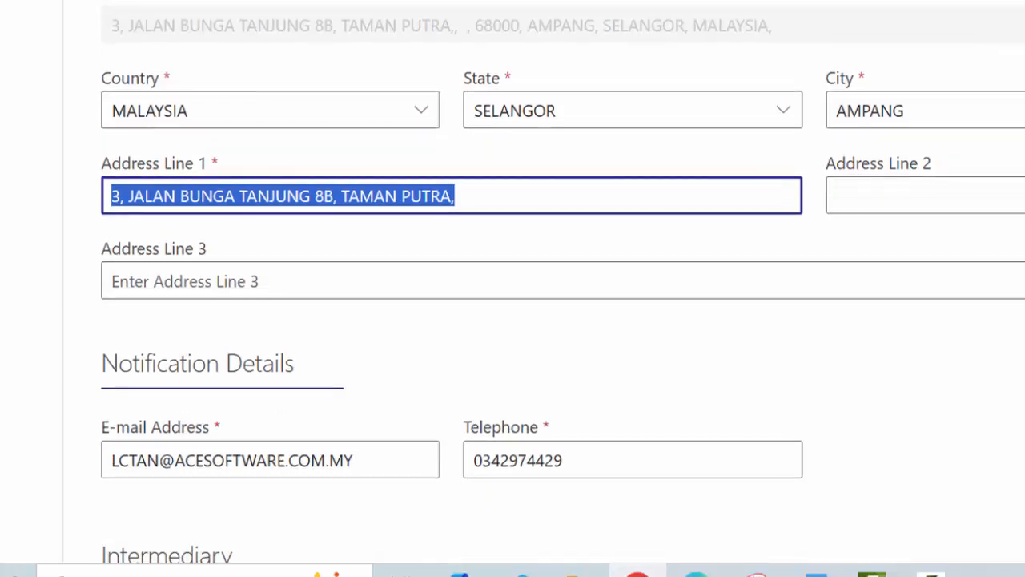
pyautogui.scroll(-1, 512, 288)
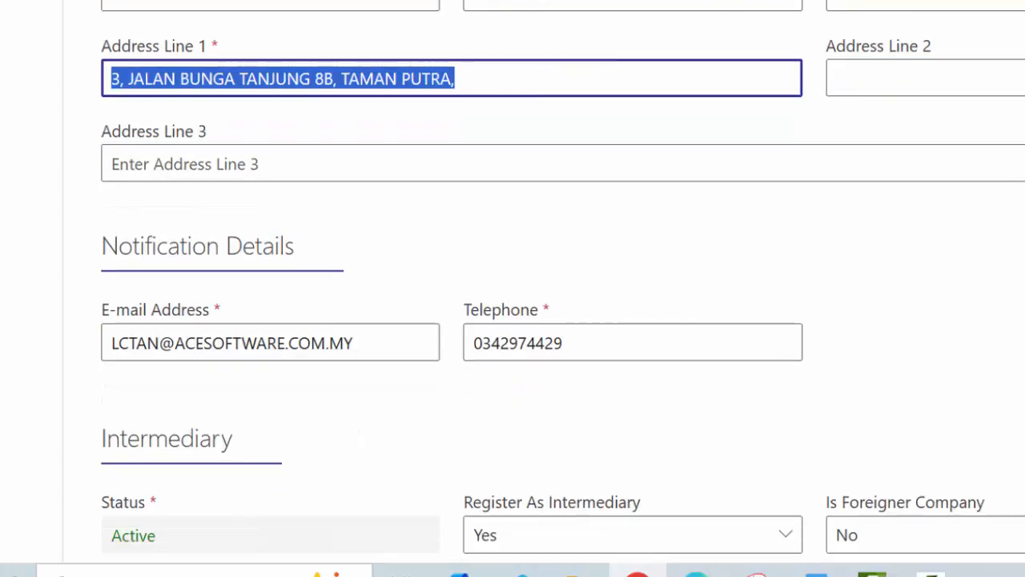
pyautogui.scroll(-1, 512, 288)
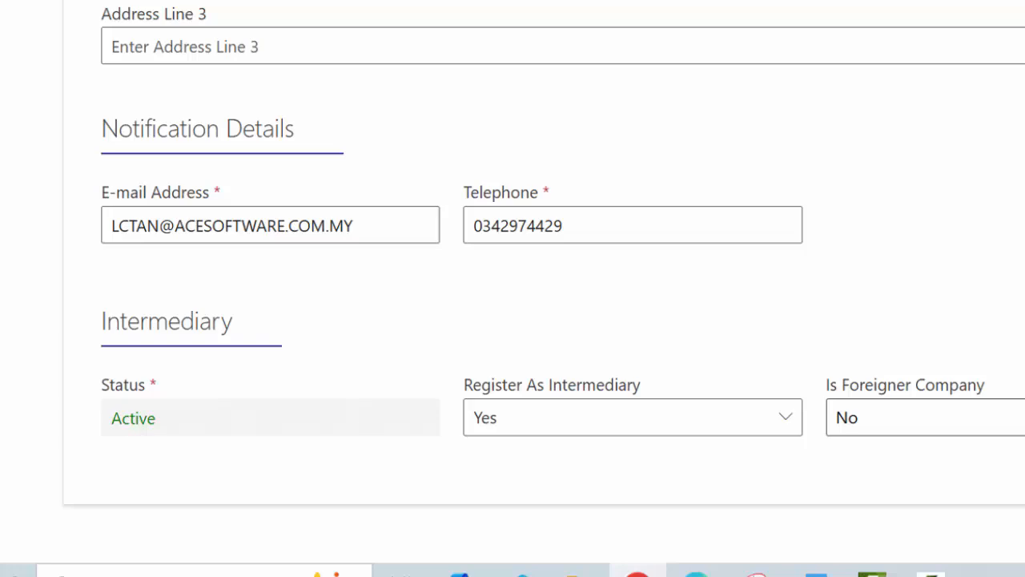
pyautogui.scroll(-1, 743, 433)
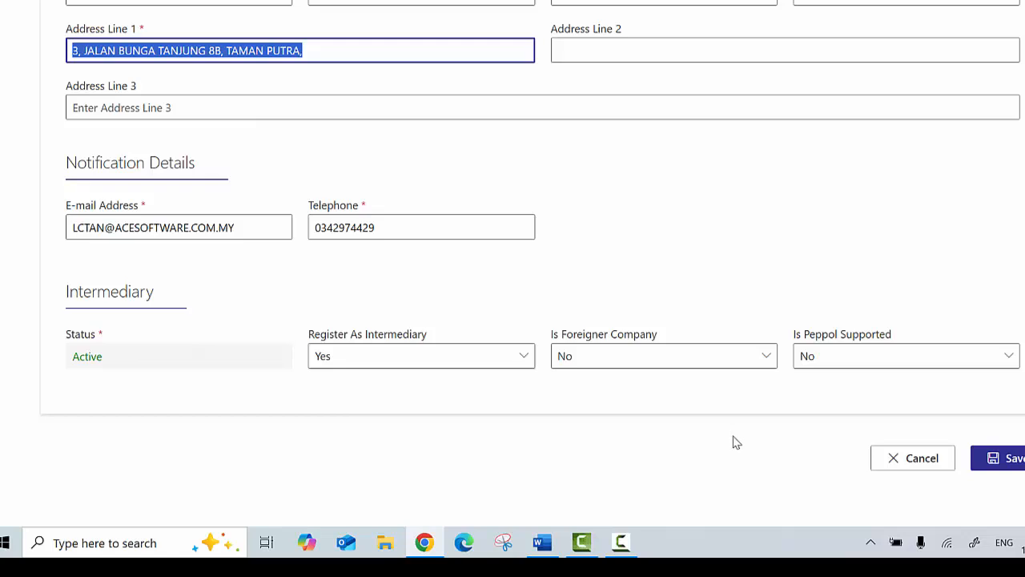
pyautogui.click(1000, 461)
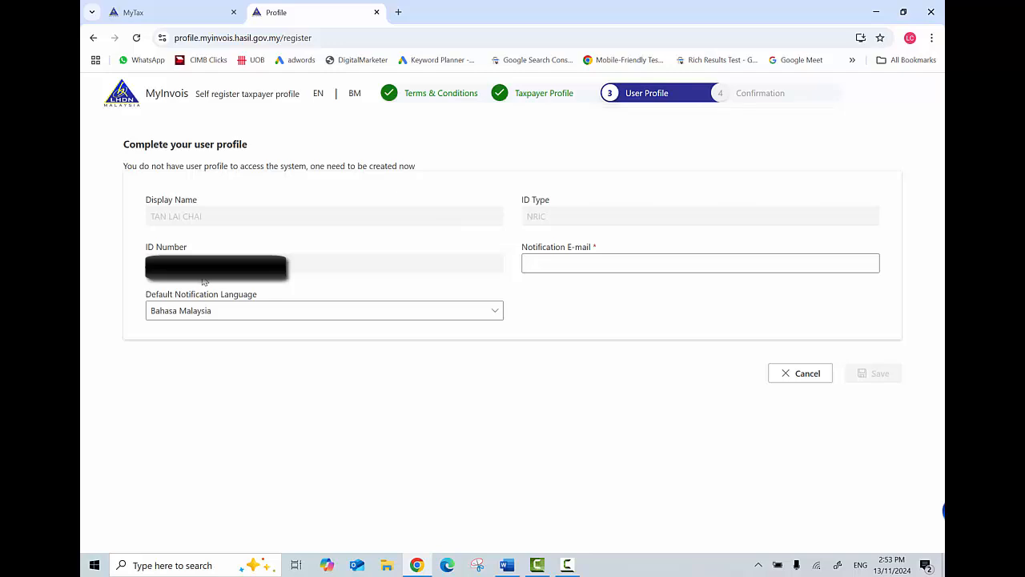
# Enter the notification e-mail address, choose English as notification language, and save the user profile.
pyautogui.click(567, 264)
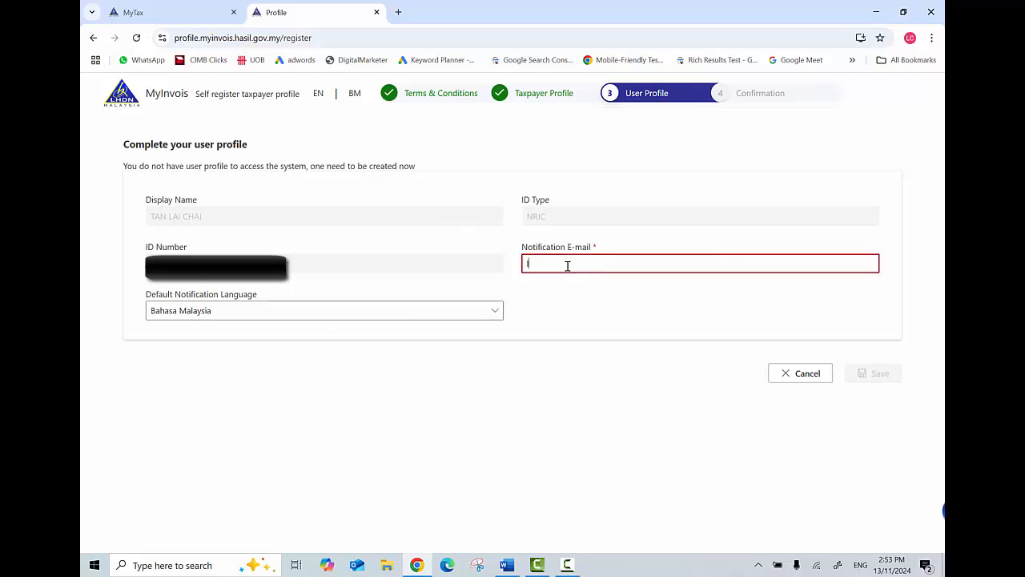
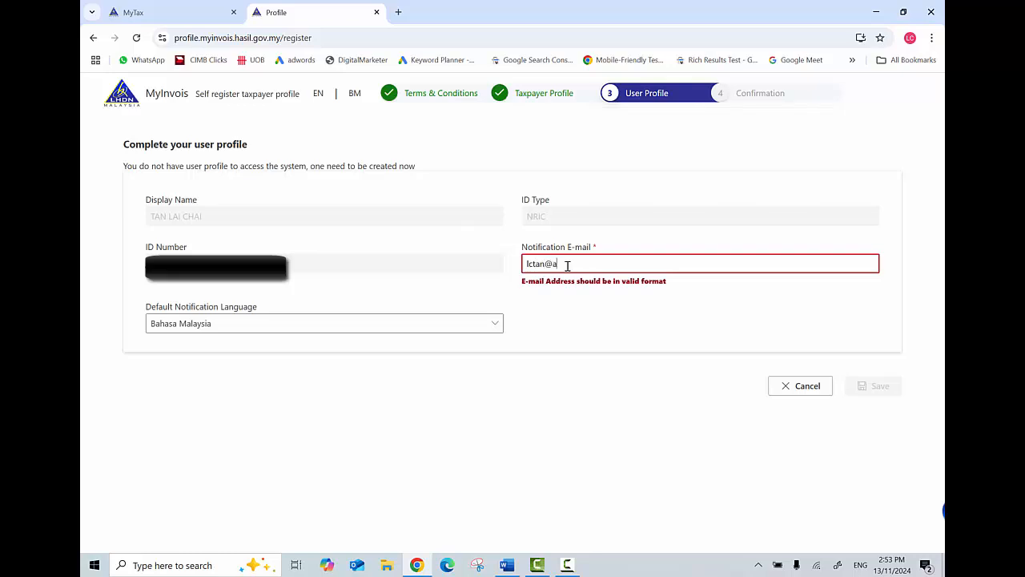
pyautogui.press('Tab')
pyautogui.press('Down')
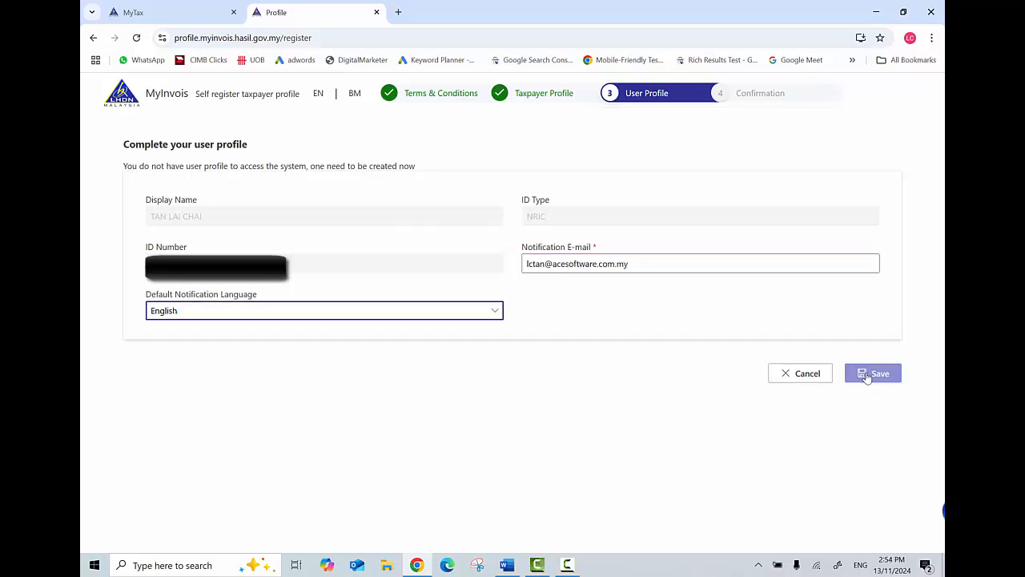
pyautogui.click(866, 375)
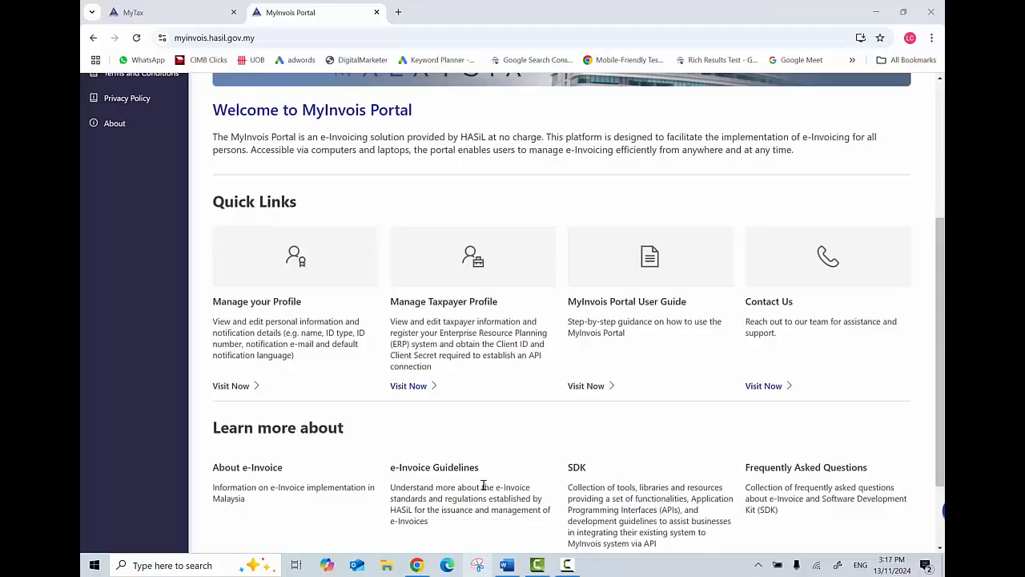
# In the company's taxpayer profile, enable Document Cancelled and Document Rejected notifications.
pyautogui.click(409, 386)
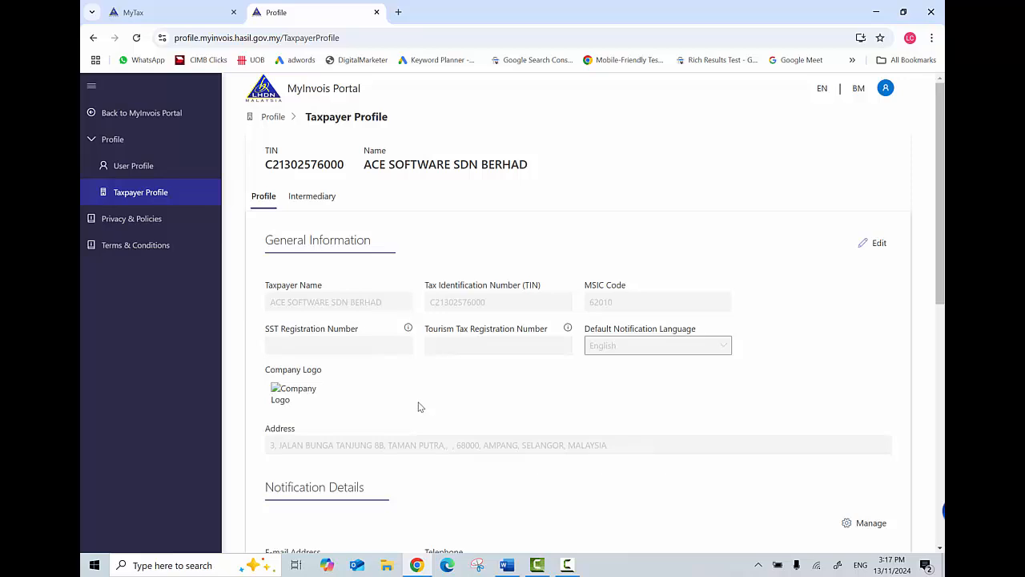
pyautogui.scroll(-3, 418, 407)
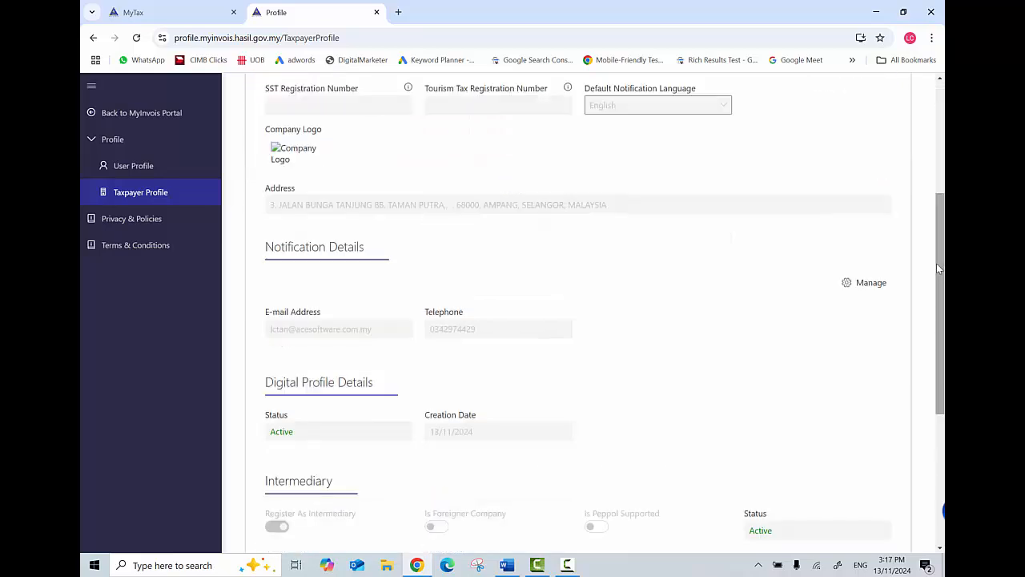
pyautogui.click(871, 283)
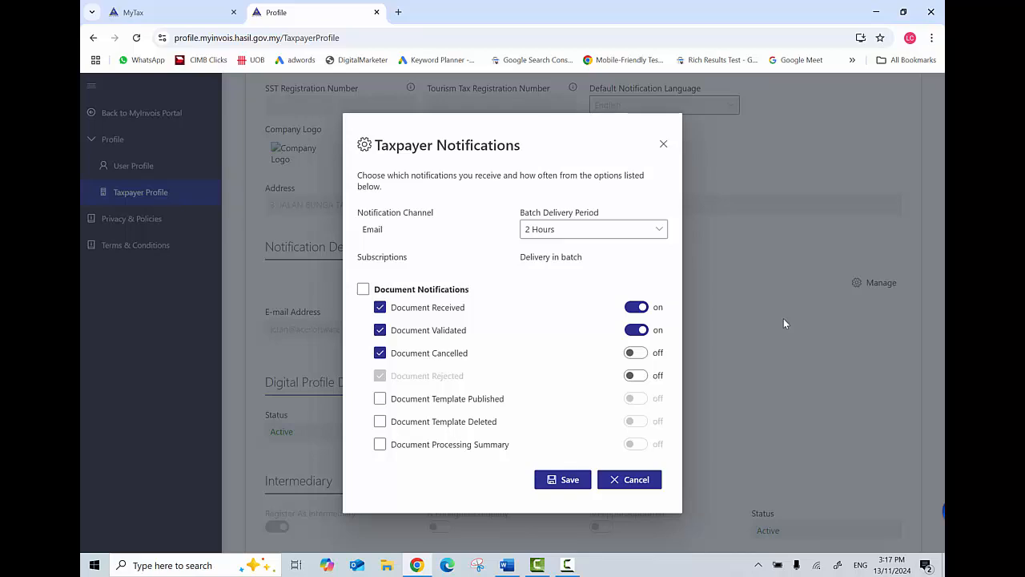
pyautogui.click(637, 353)
pyautogui.click(639, 376)
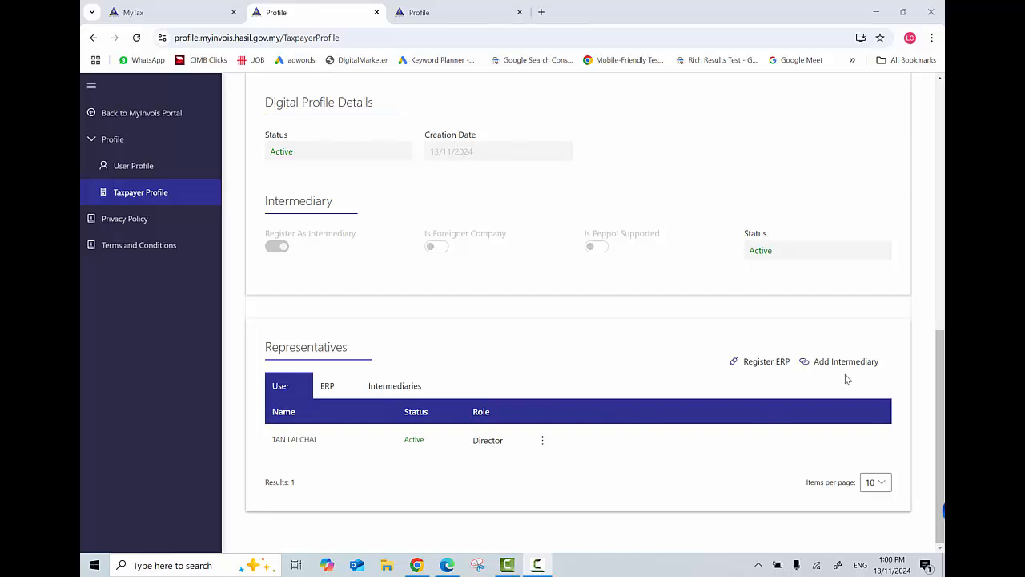
# Start a new intermediary and enter the company's TIN.
pyautogui.click(837, 364)
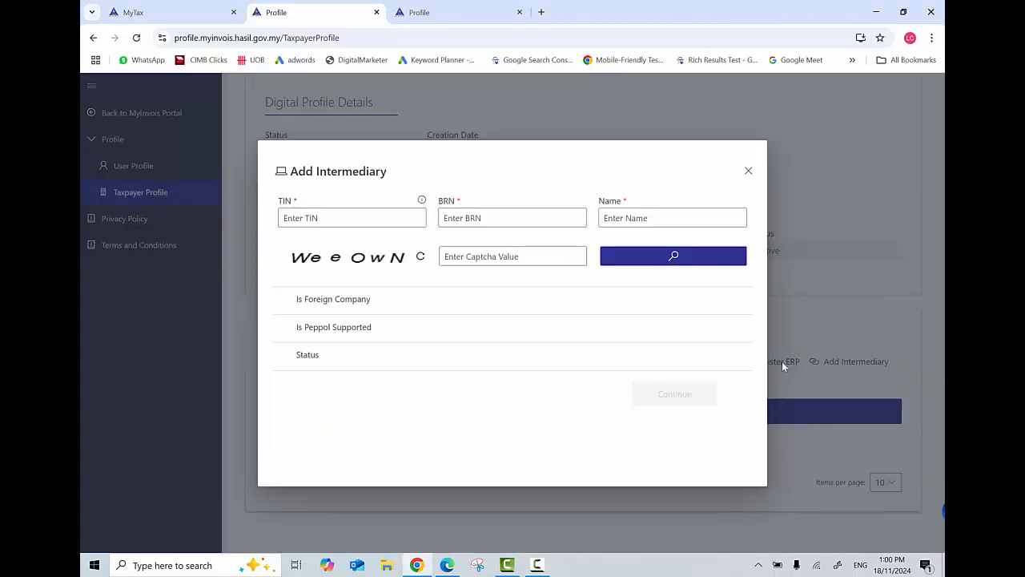
pyautogui.click(330, 218)
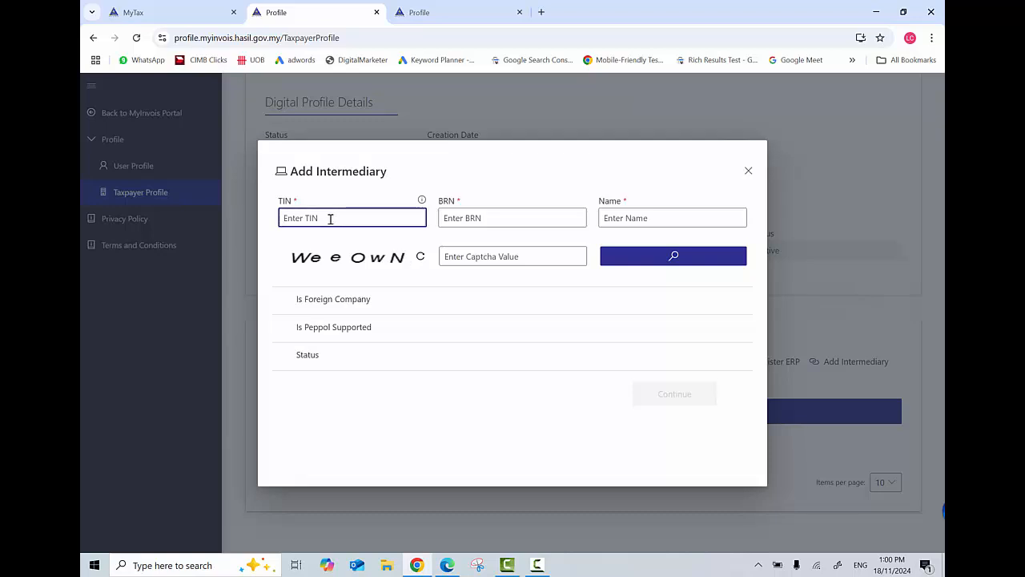
pyautogui.press('Tab')
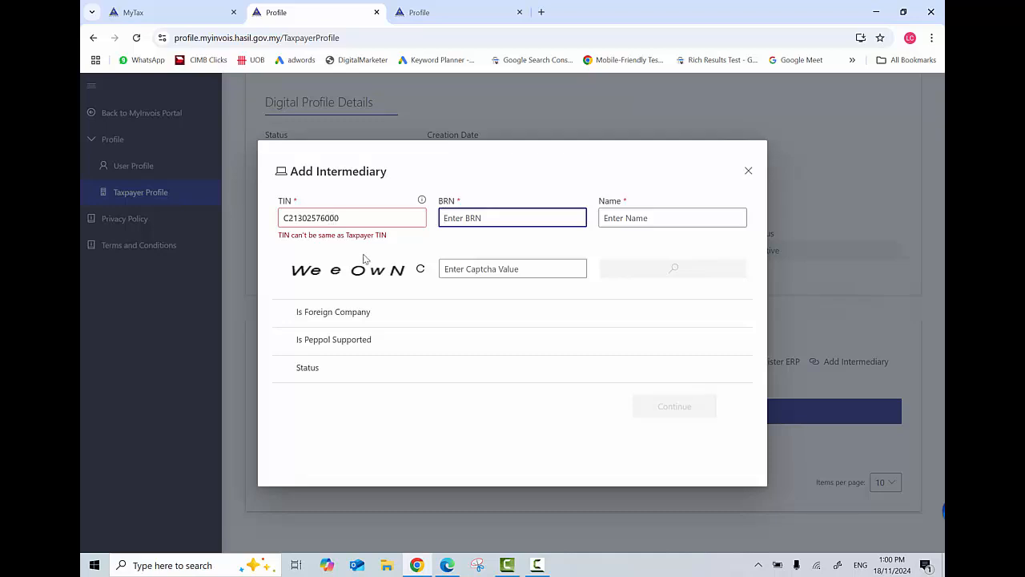
# Enter the company's BRN and the name ACE SOFTWARE SDN BERHAD, fixing a typo.
pyautogui.press('Tab')
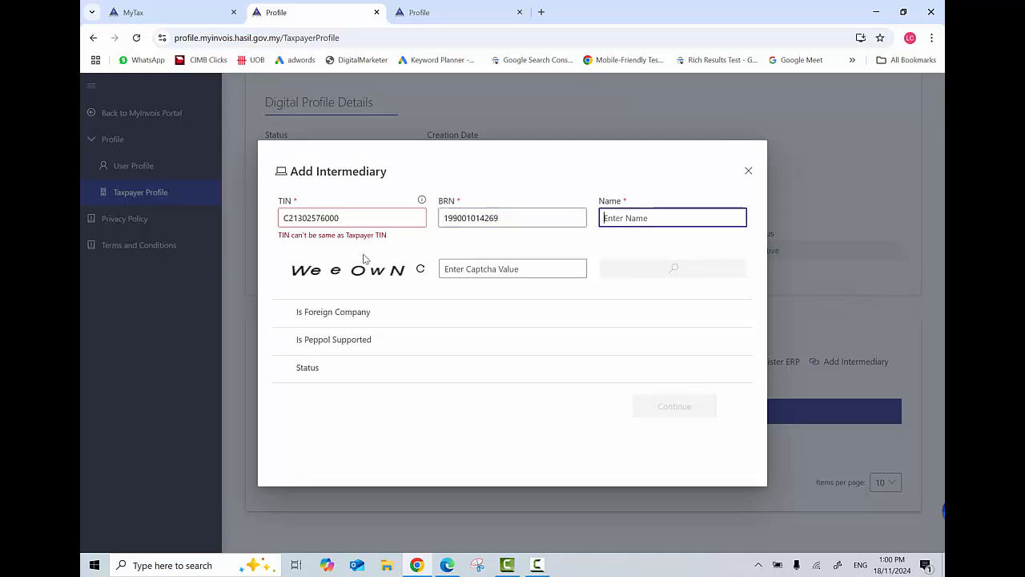
pyautogui.write('ACE SOFGTWAR')
pyautogui.press('BackSpace')
pyautogui.press('BackSpace')
pyautogui.press('BackSpace')
pyautogui.press('BackSpace')
pyautogui.press('BackSpace')
pyautogui.write('TWARE SDN ')
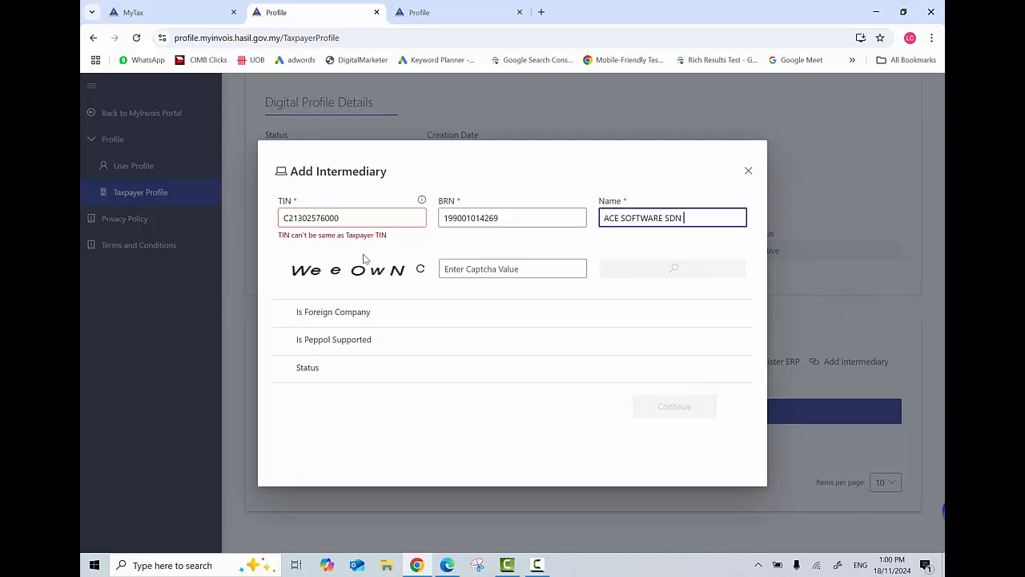
pyautogui.write('BERHAD')
pyautogui.press('Tab')
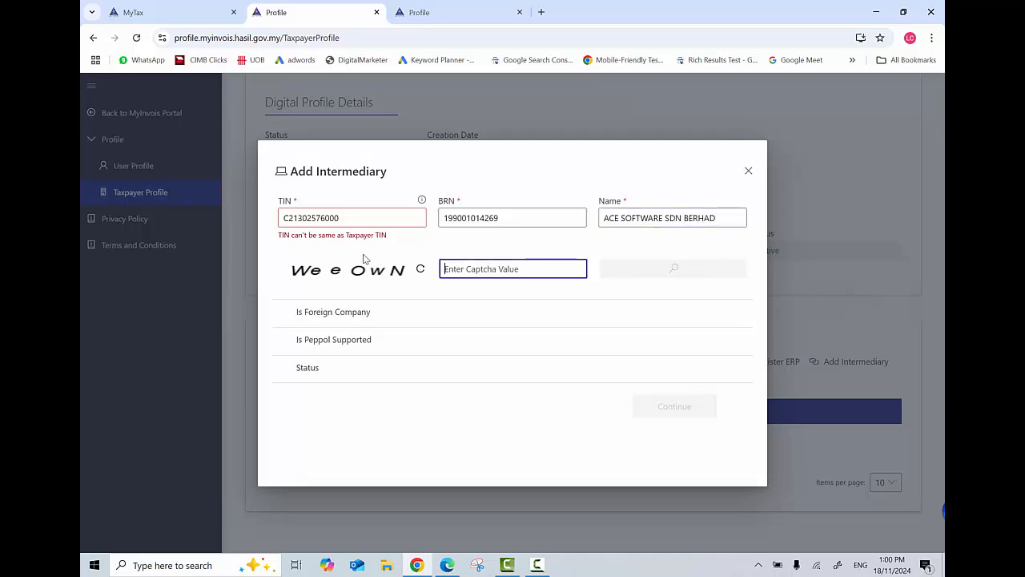